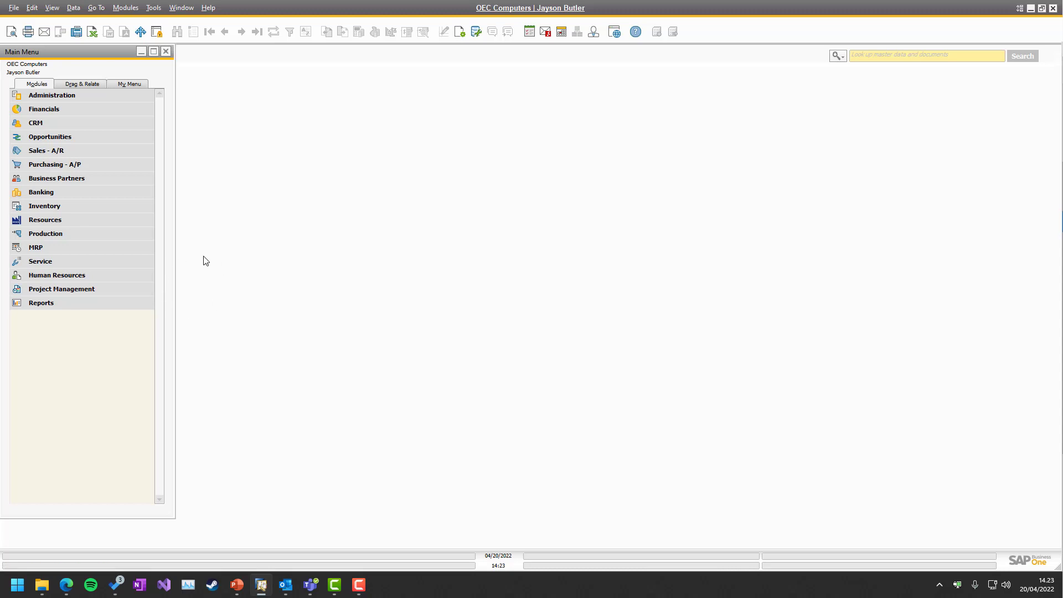
Step: Expand Purchasing - A/P, Business Partners and Banking in the Main Menu, then re-expand Sales - A/R
click(50, 150)
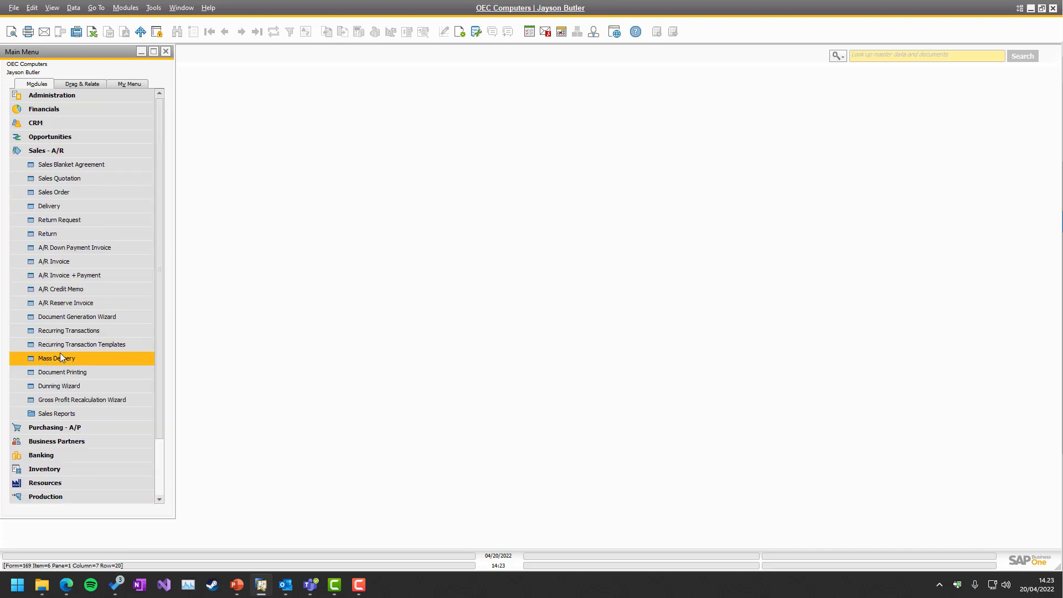
click(83, 428)
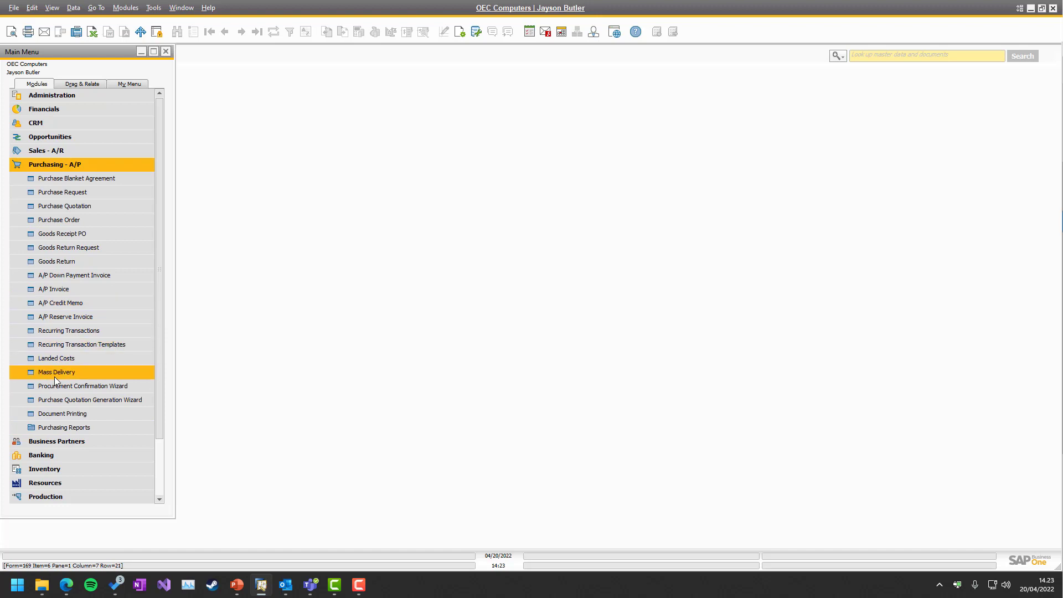
scroll(63, 443, down, 2)
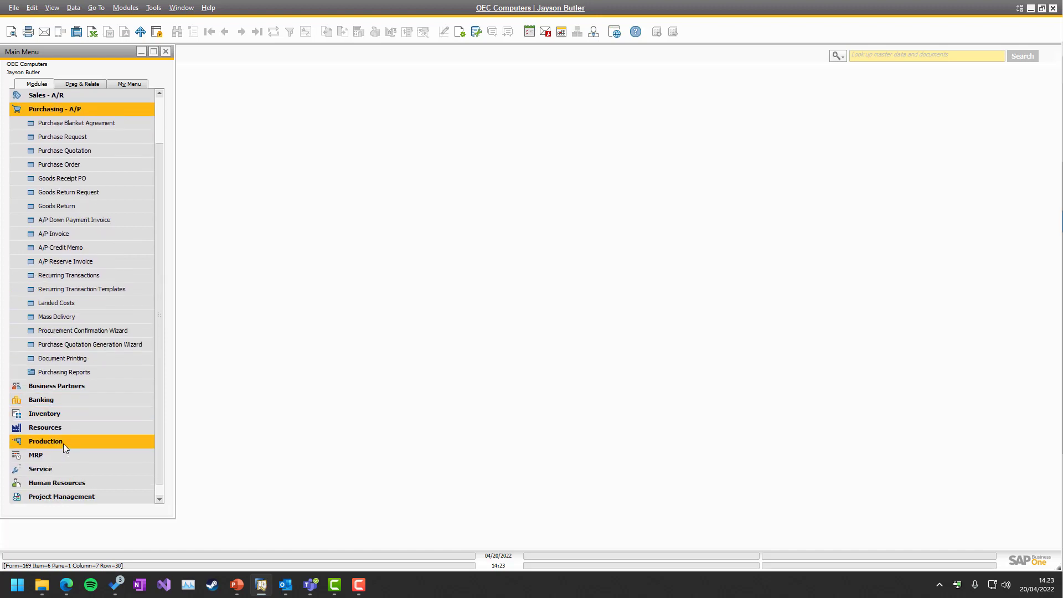
click(67, 387)
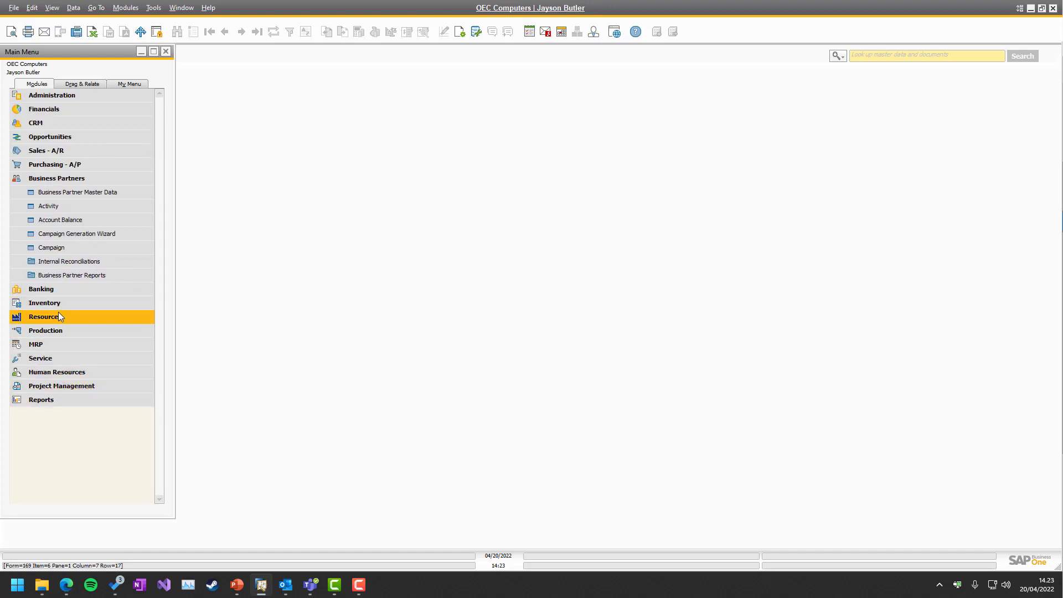
click(46, 290)
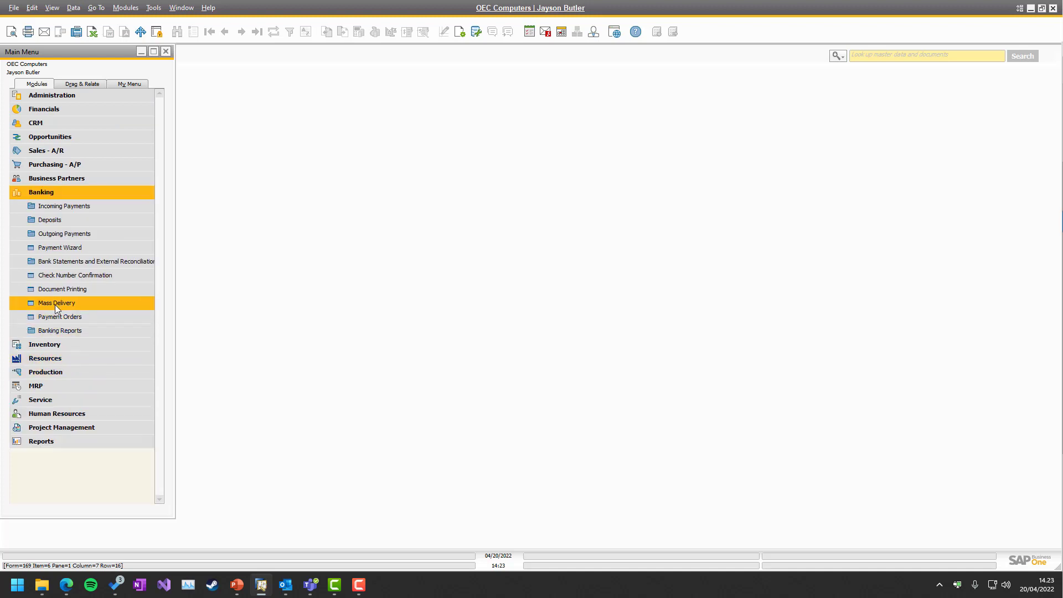
click(72, 191)
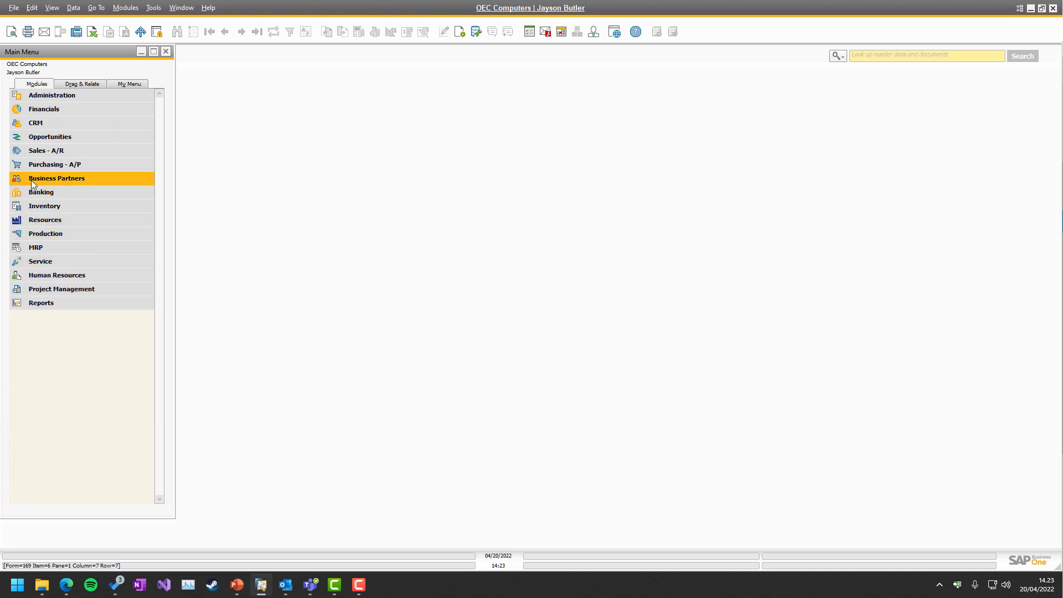
click(61, 151)
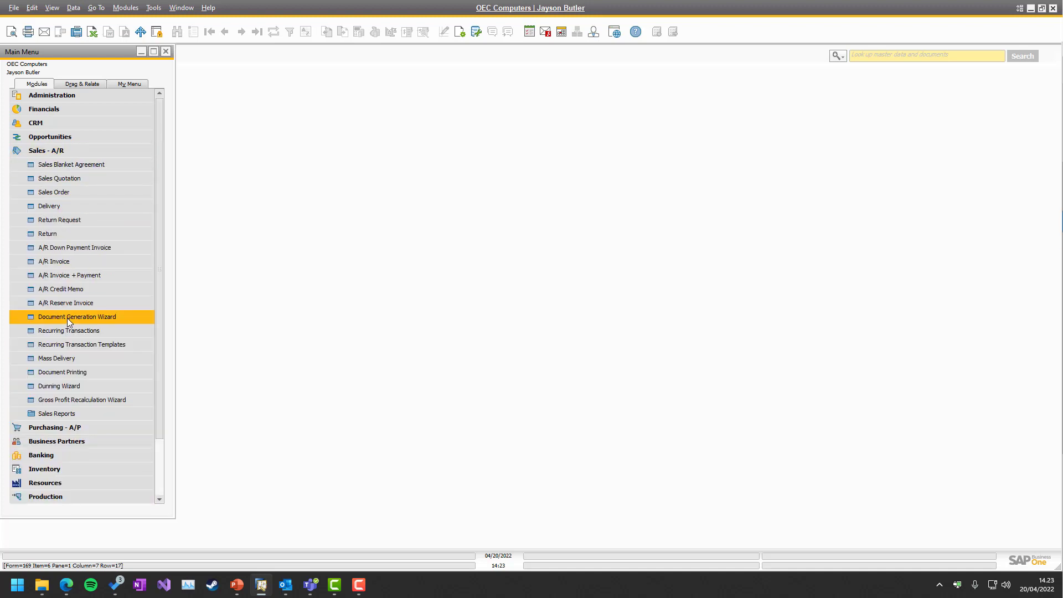
Step: Open Mass Delivery from Sales - A/R, centre its window and select Sales Order documents
click(65, 358)
drag(102, 105, 627, 159)
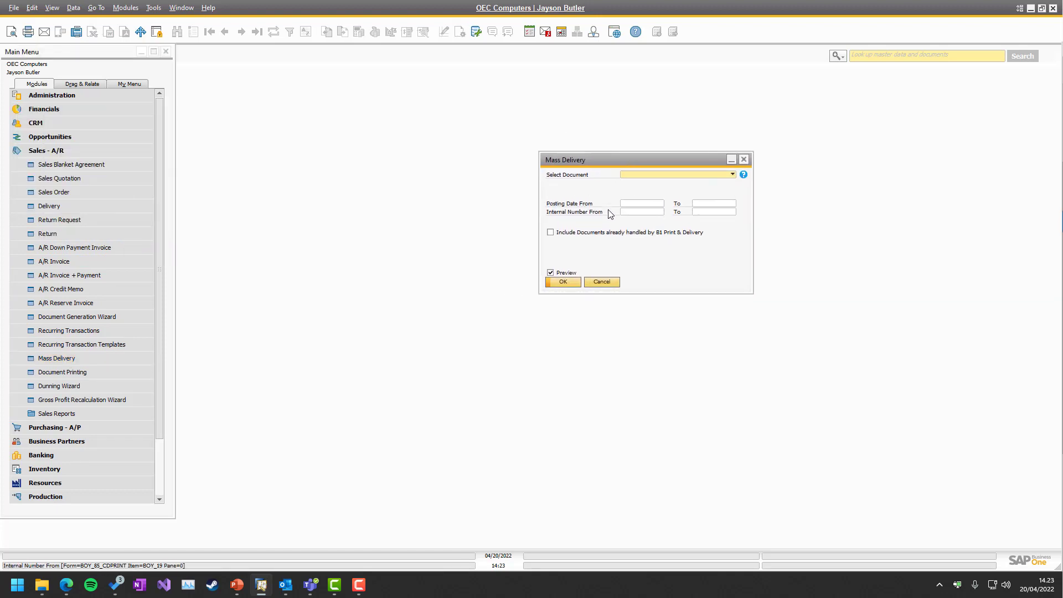
drag(581, 159, 524, 133)
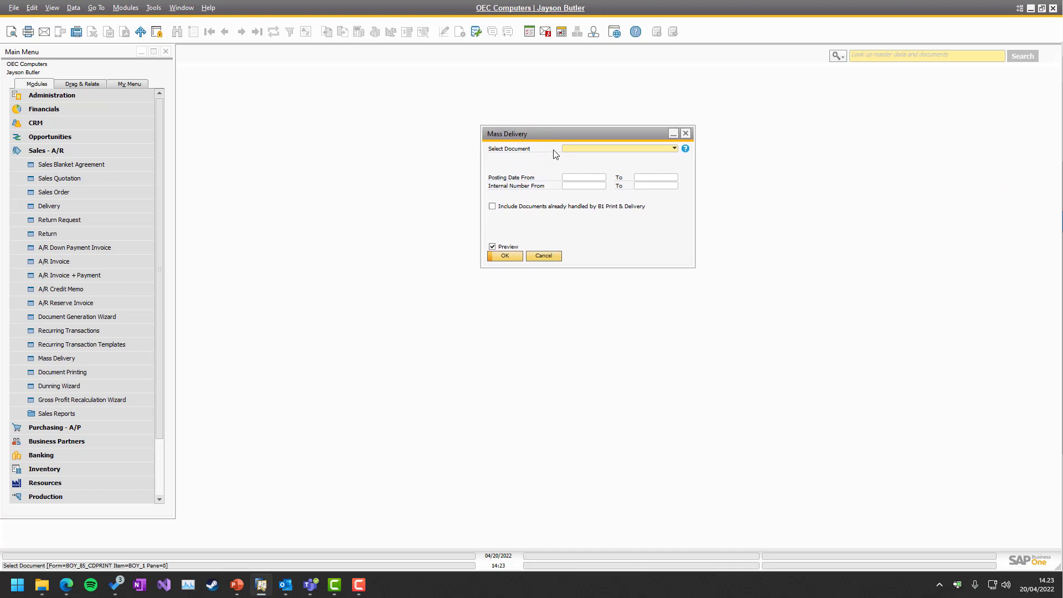
click(581, 148)
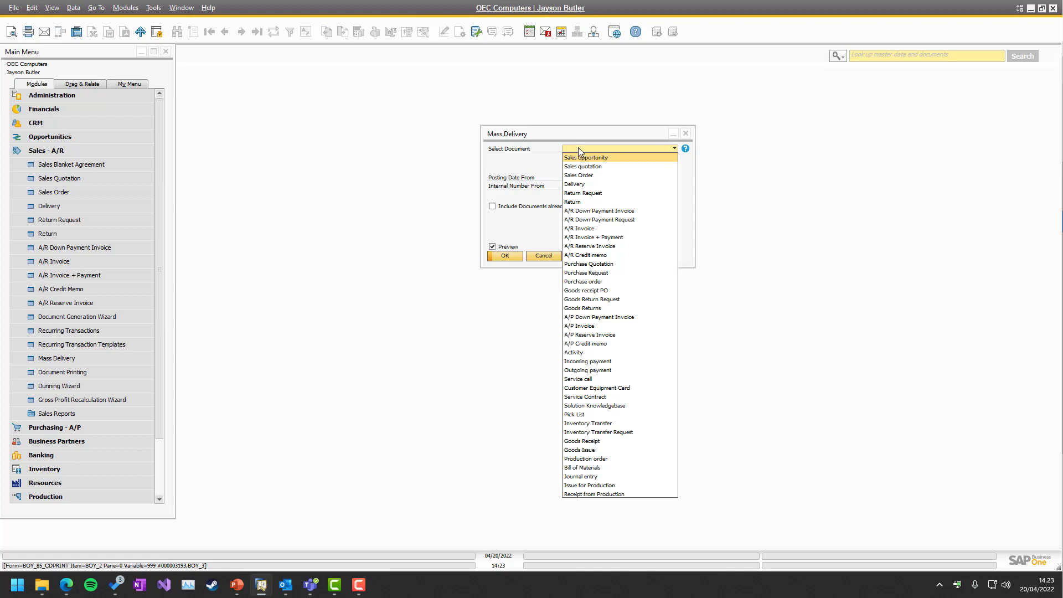
click(587, 176)
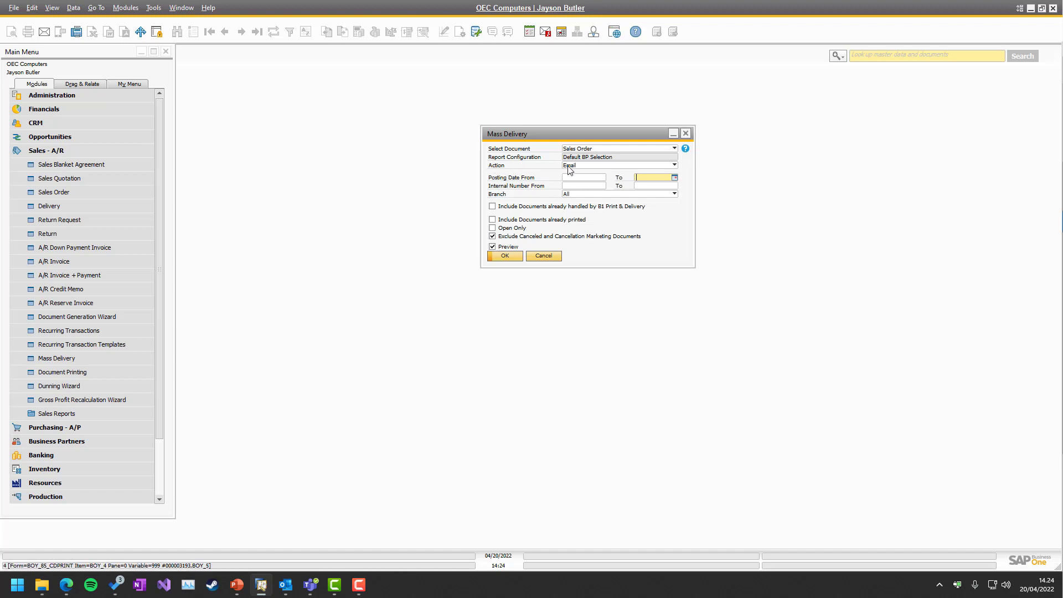
click(568, 165)
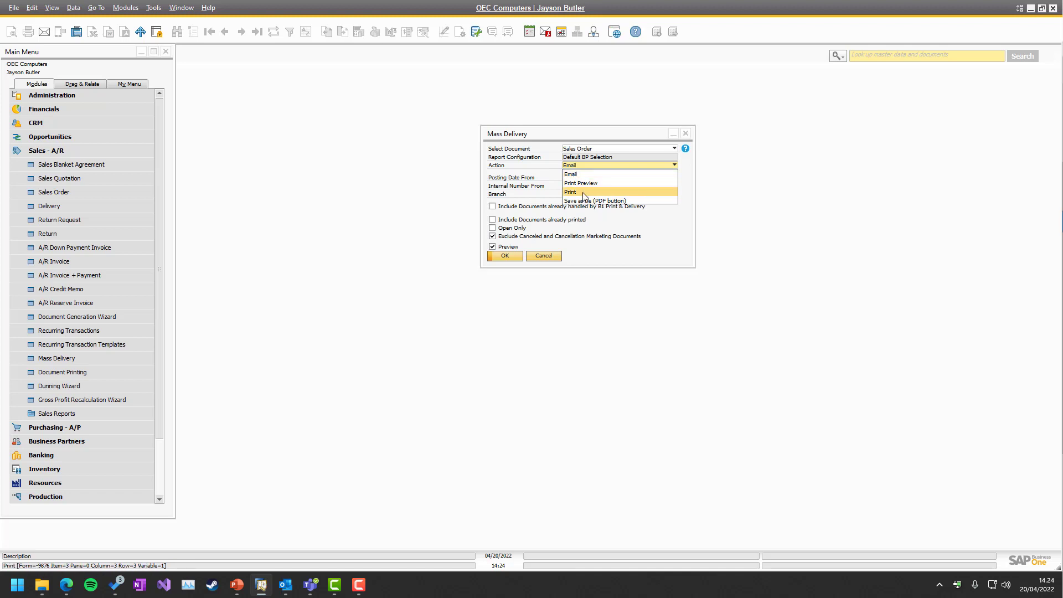
click(683, 246)
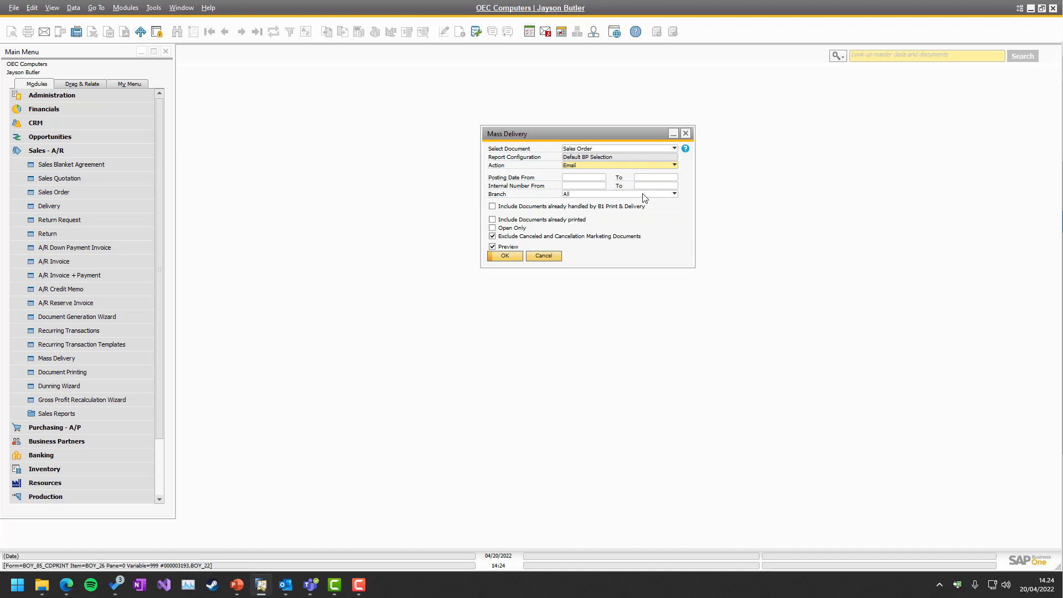
click(616, 166)
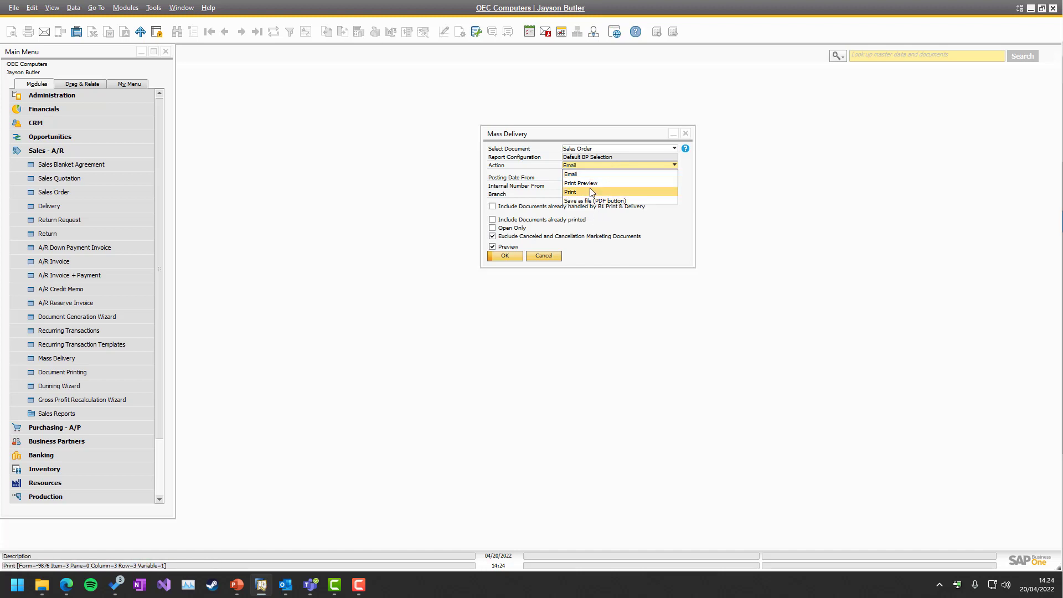
Step: Keep the Email action and try Sales Opportunity and Sales Quotation before returning to Sales Order
click(686, 222)
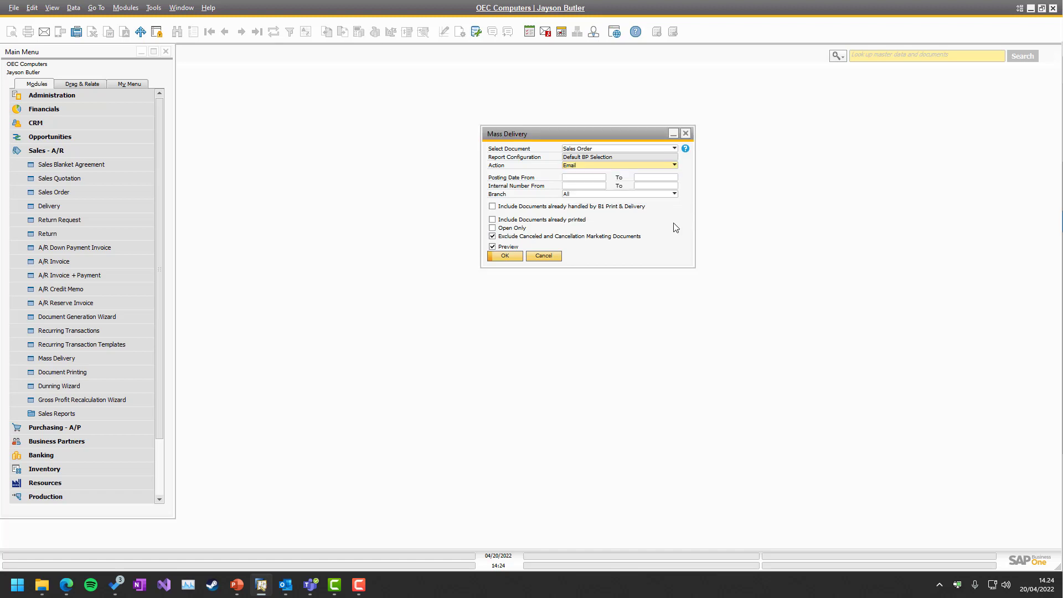
click(585, 151)
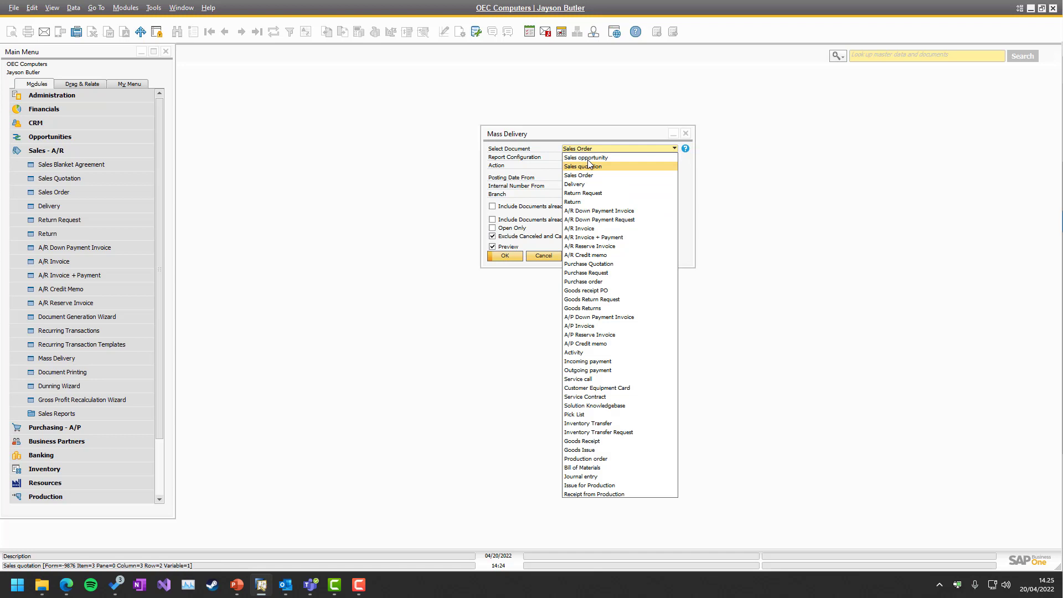
click(593, 163)
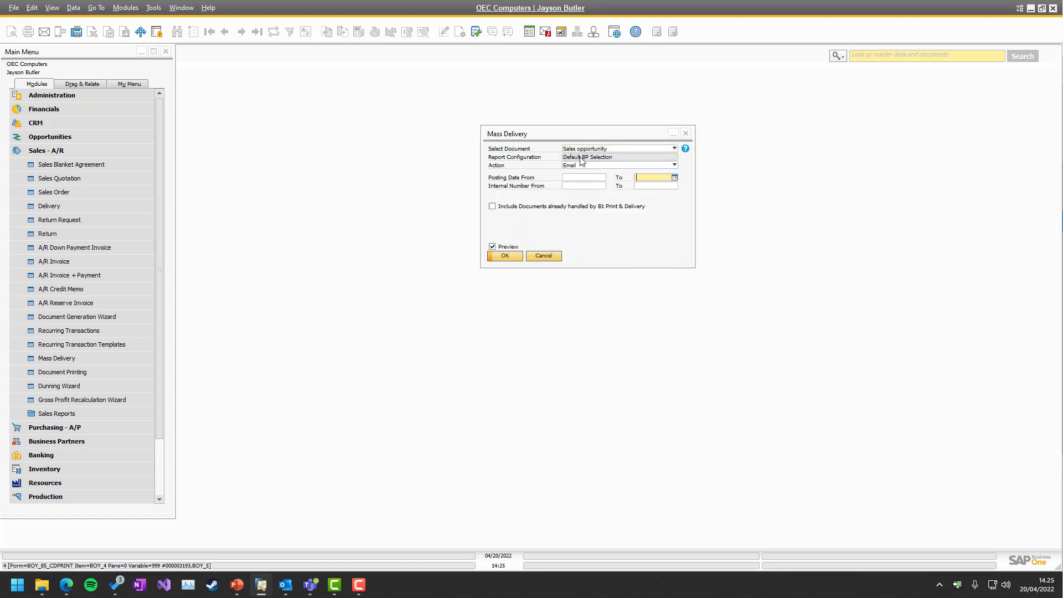
click(588, 154)
click(590, 165)
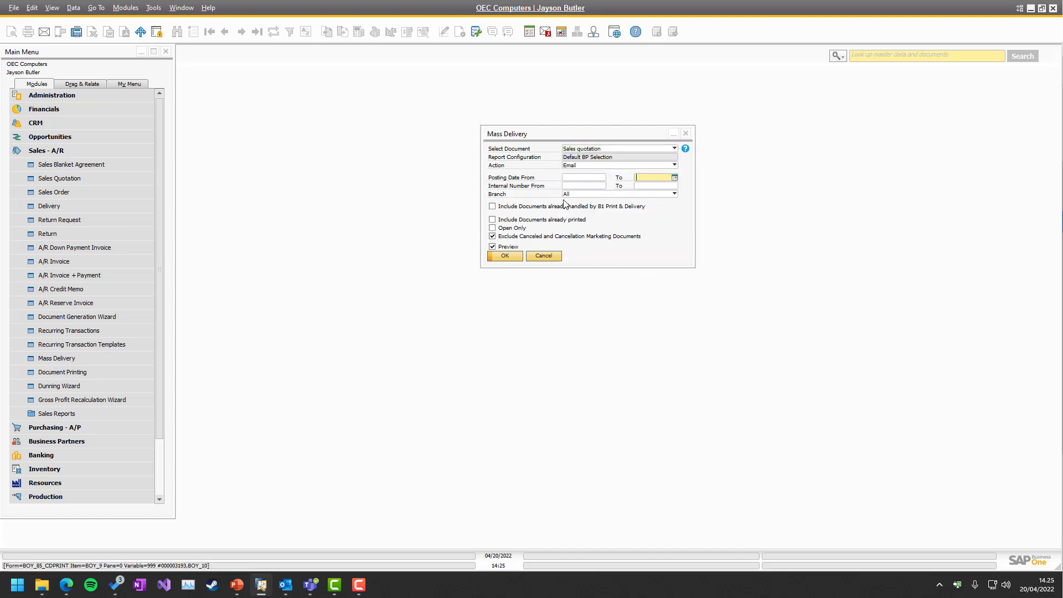
click(587, 148)
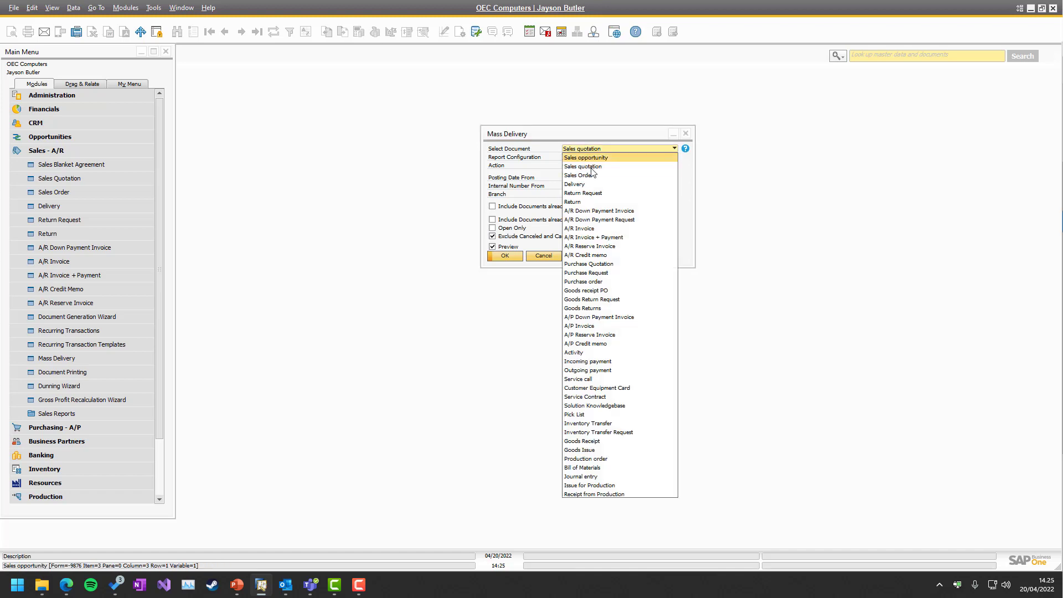
click(586, 176)
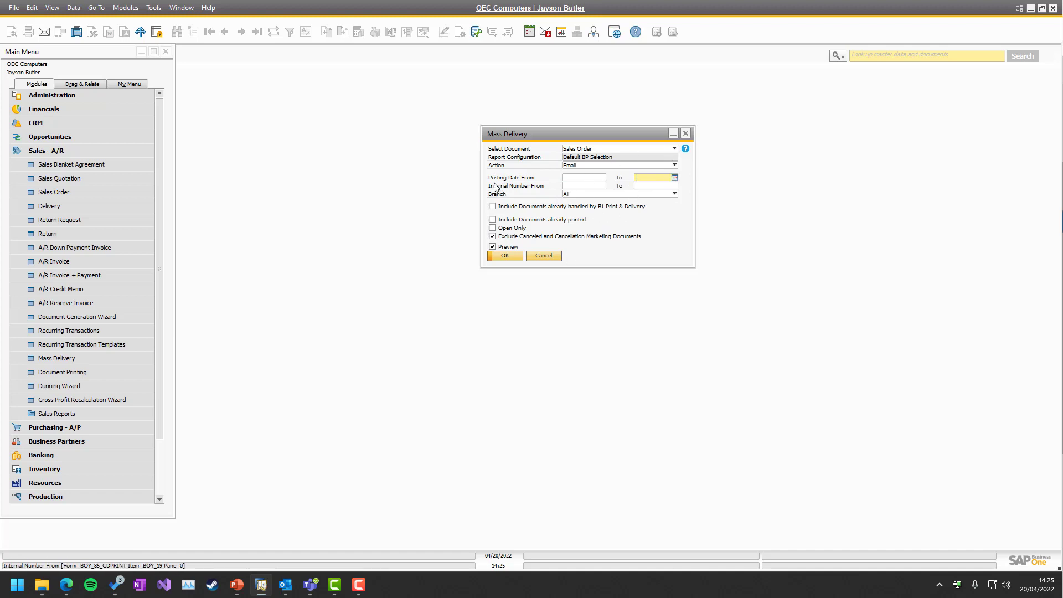
Step: Keep Branch set to All and change the document type to A/R Invoice
key(Tab)
key(Tab)
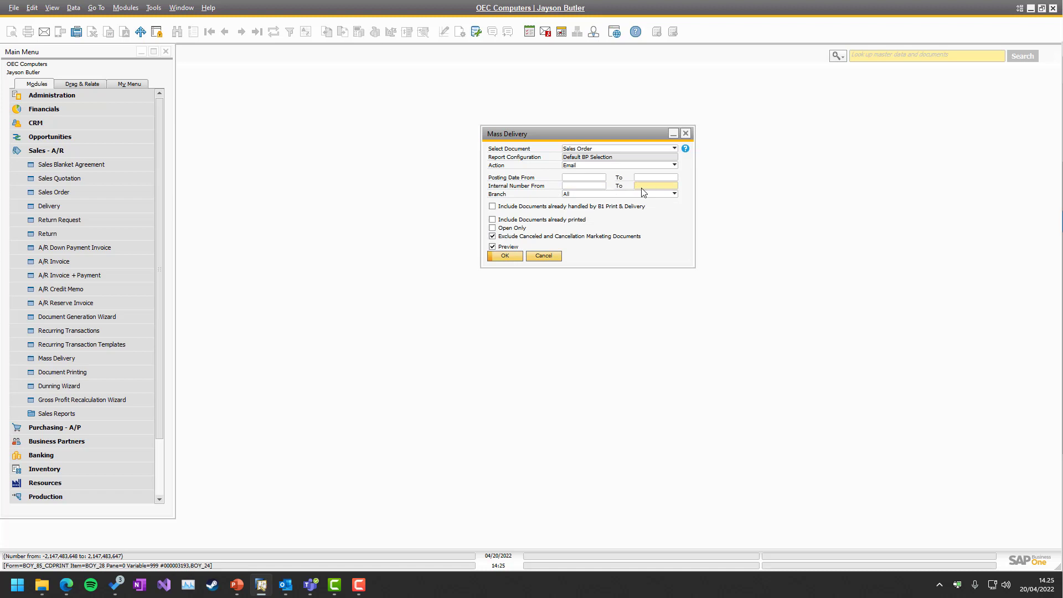
click(569, 194)
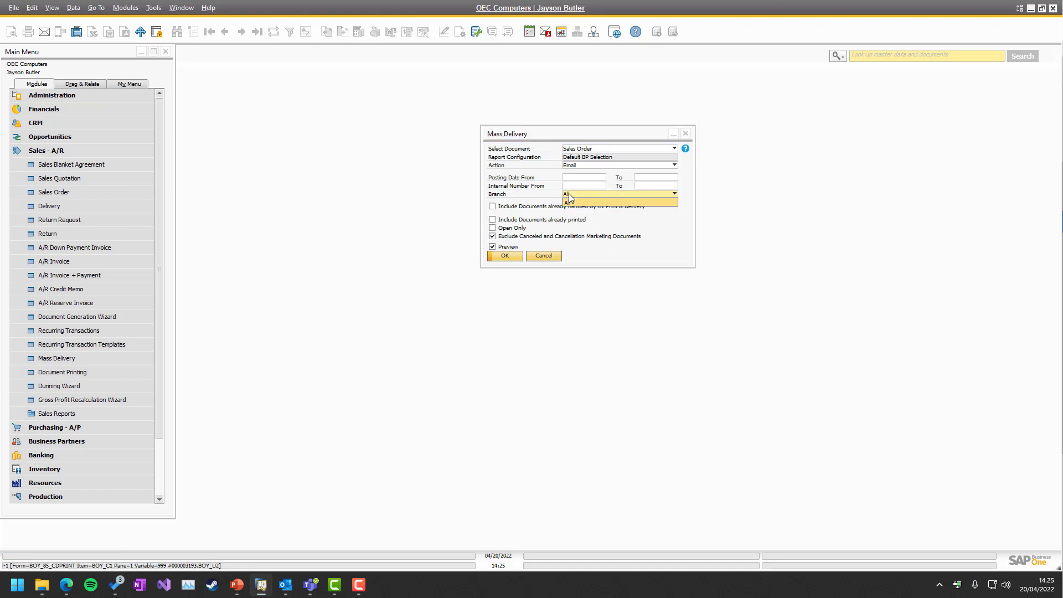
click(567, 202)
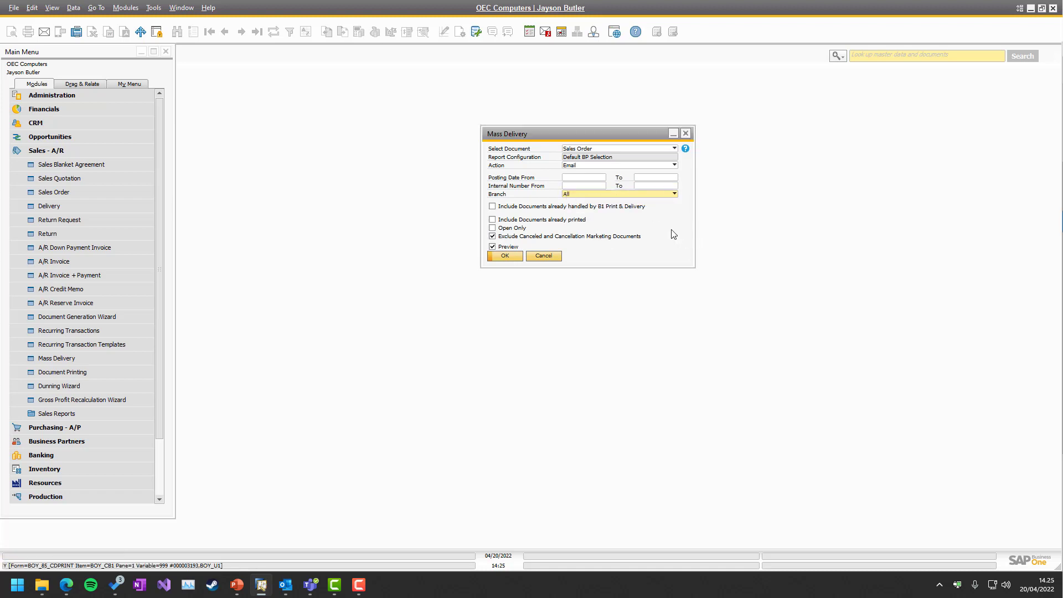
click(579, 150)
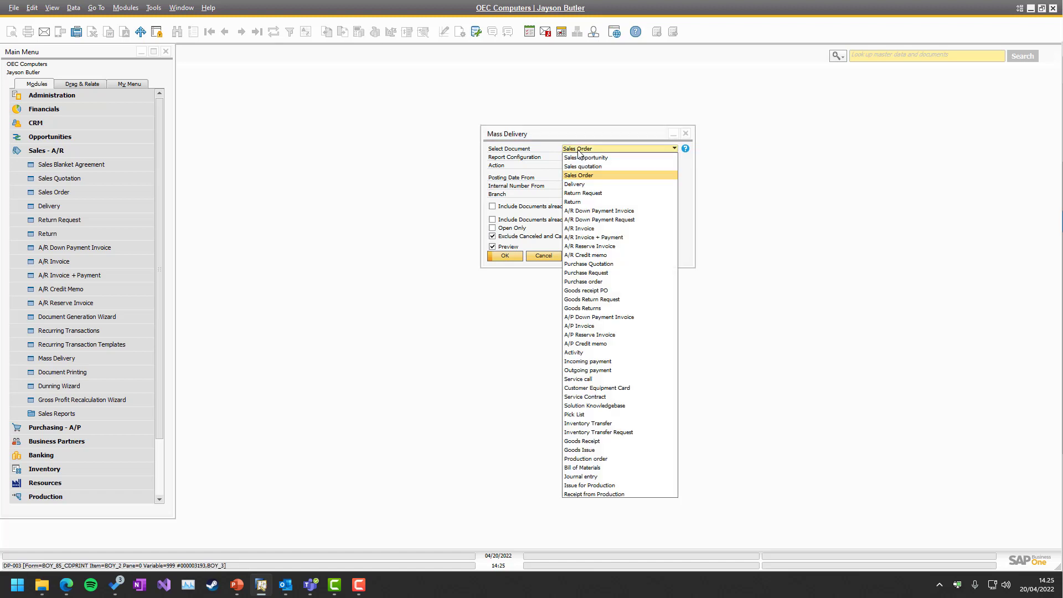
click(587, 158)
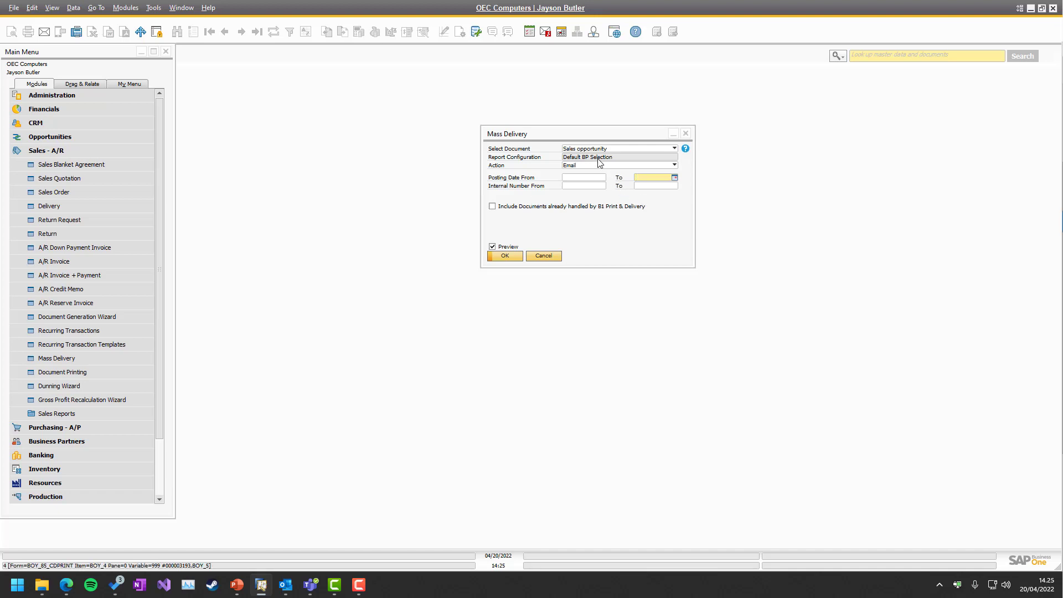
click(588, 152)
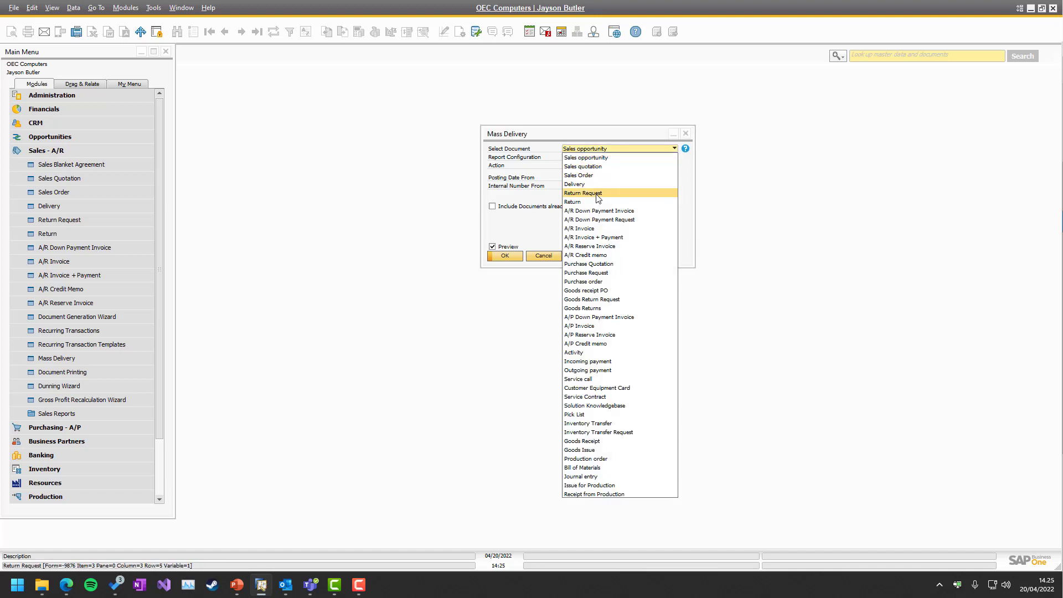
click(588, 229)
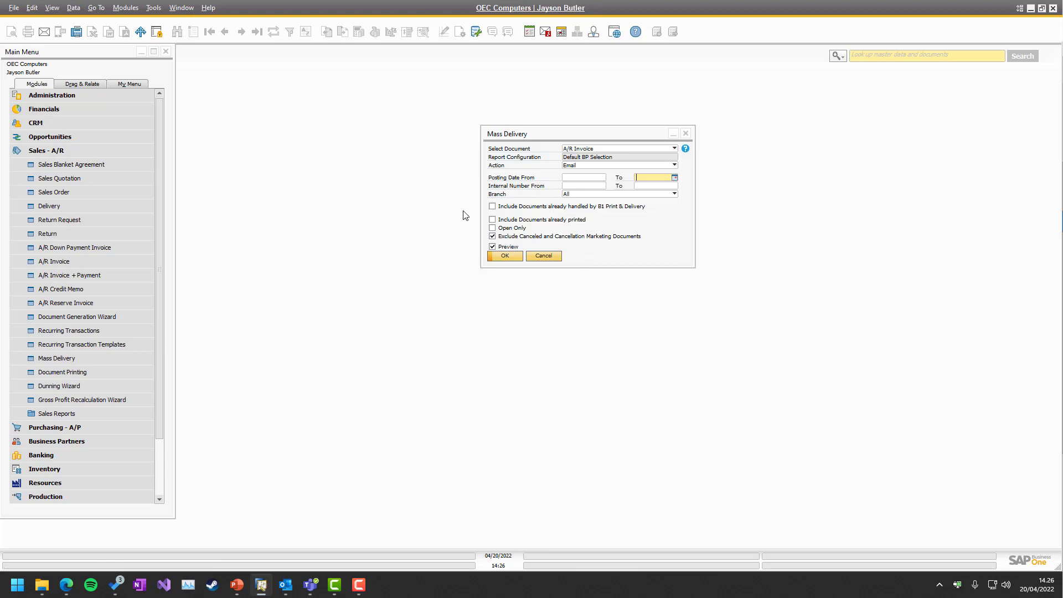
Step: Tick and then untick 'Include Documents already handled by B1 Print & Delivery'
click(493, 208)
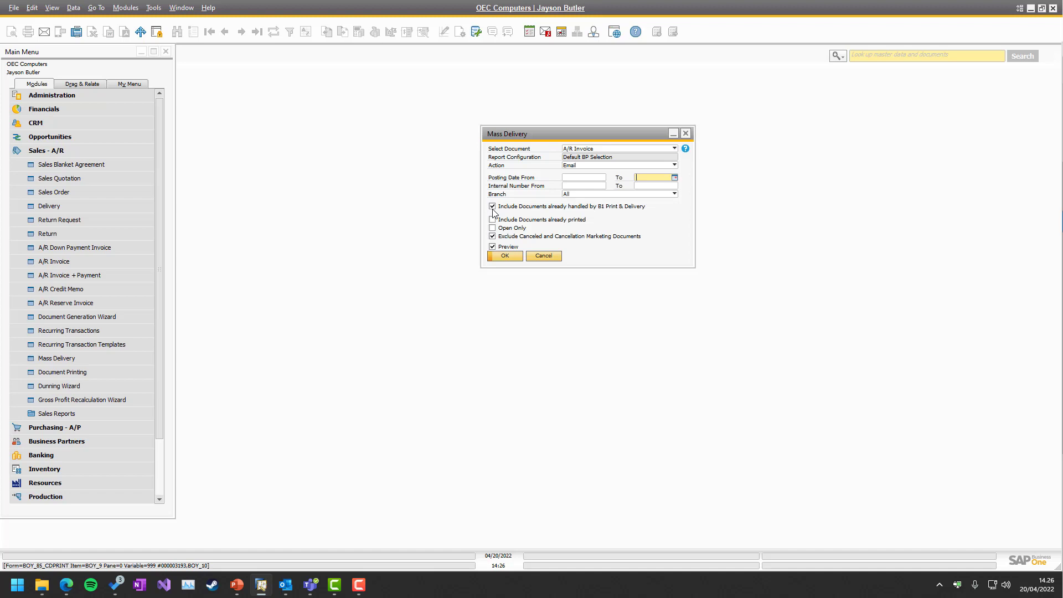
click(493, 207)
Step: Close the blank Sales Order and open the latest A/R Invoice beside Mass Delivery
click(55, 191)
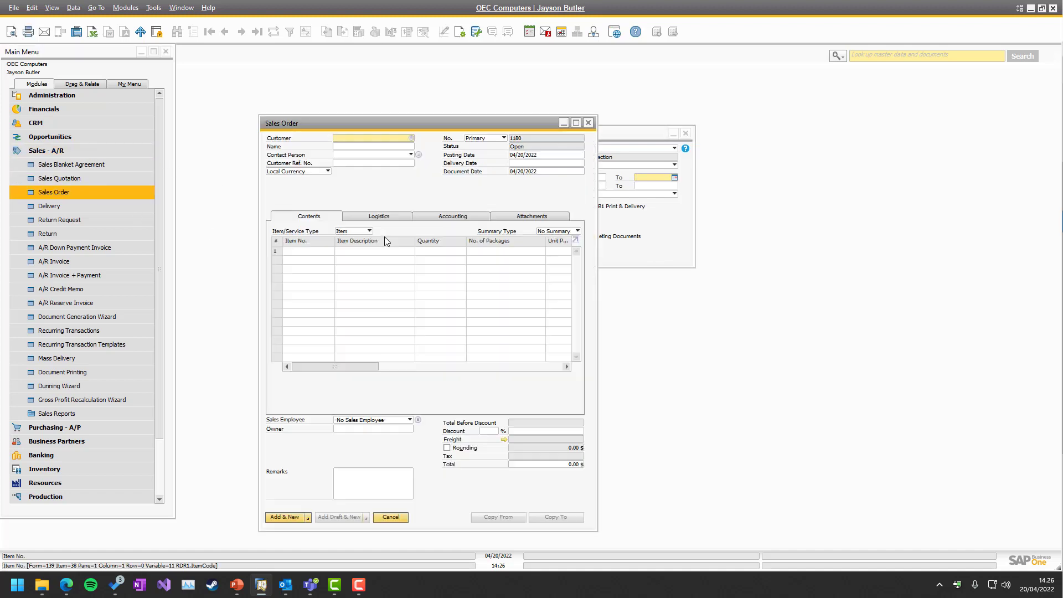
click(588, 123)
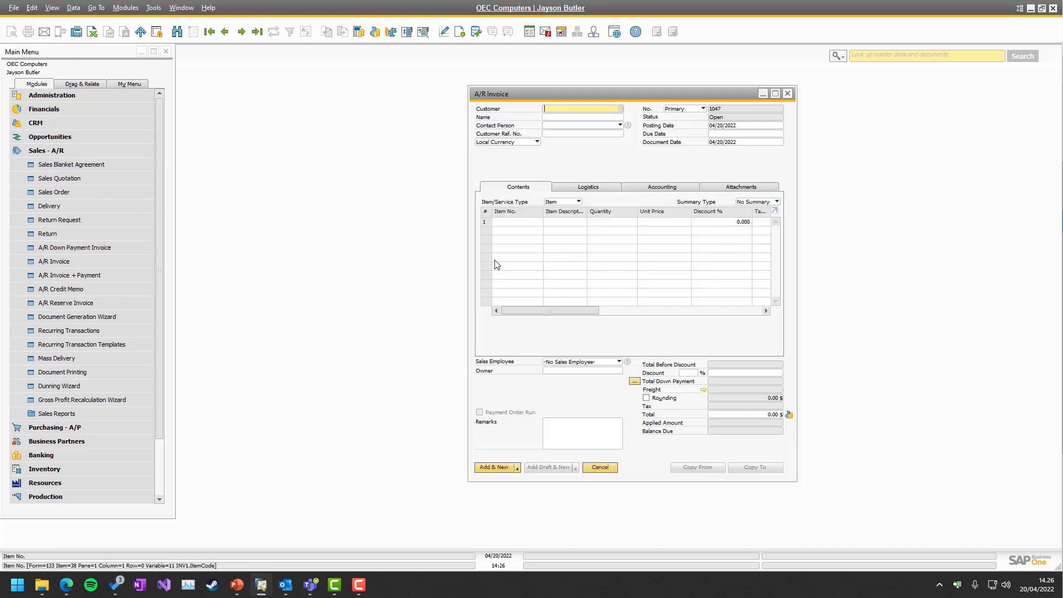
key(ctrl+Page_Down)
drag(616, 92, 831, 184)
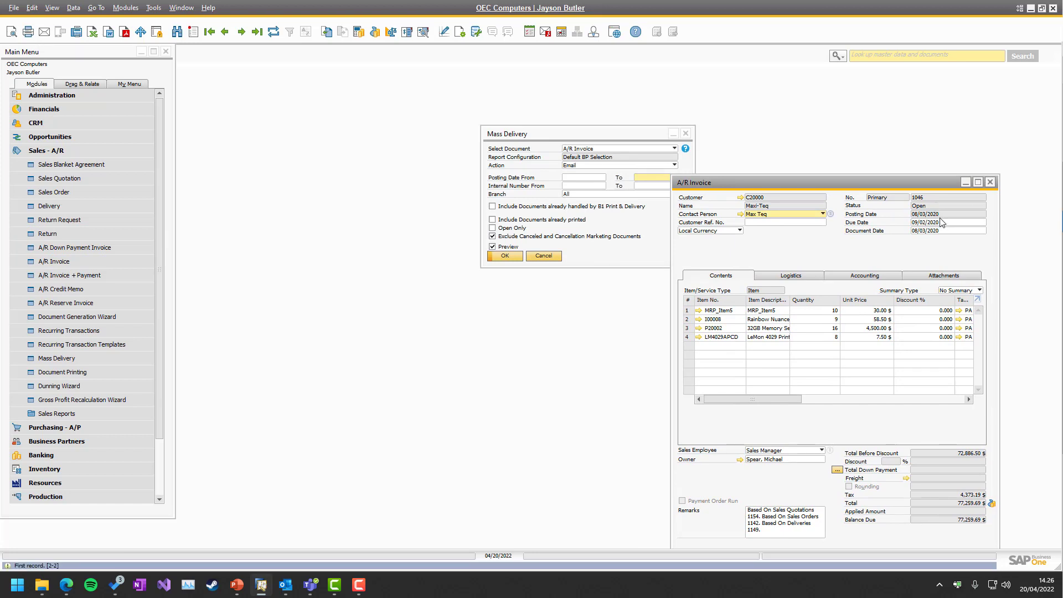
Step: Browse to invoice 1045 for ADA Technologies, then tick and untick 'Include Documents already printed'
key(Page_Down)
key(Page_Down)
key(Page_Up)
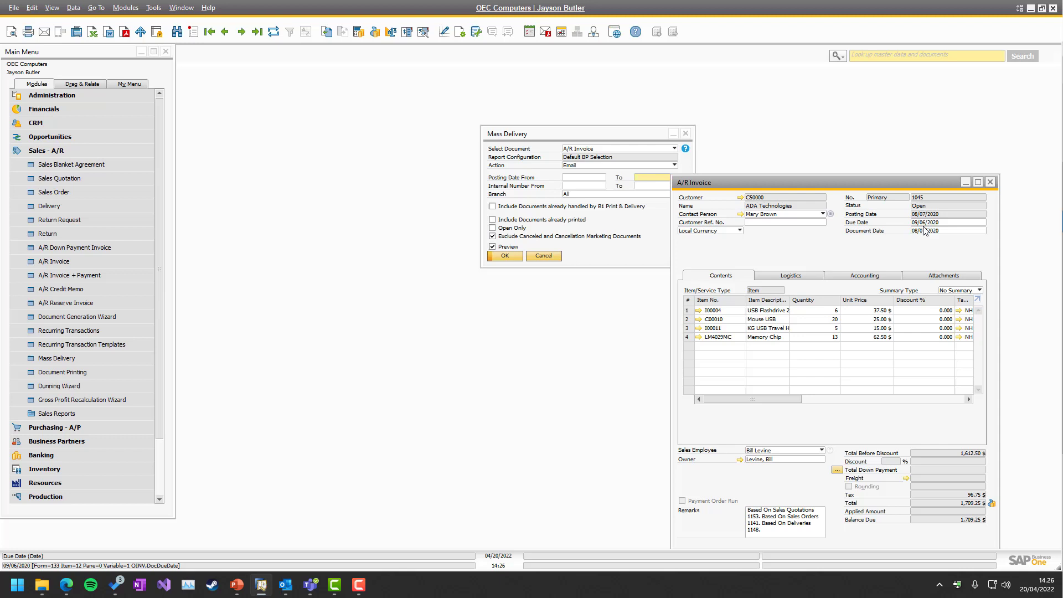
click(529, 221)
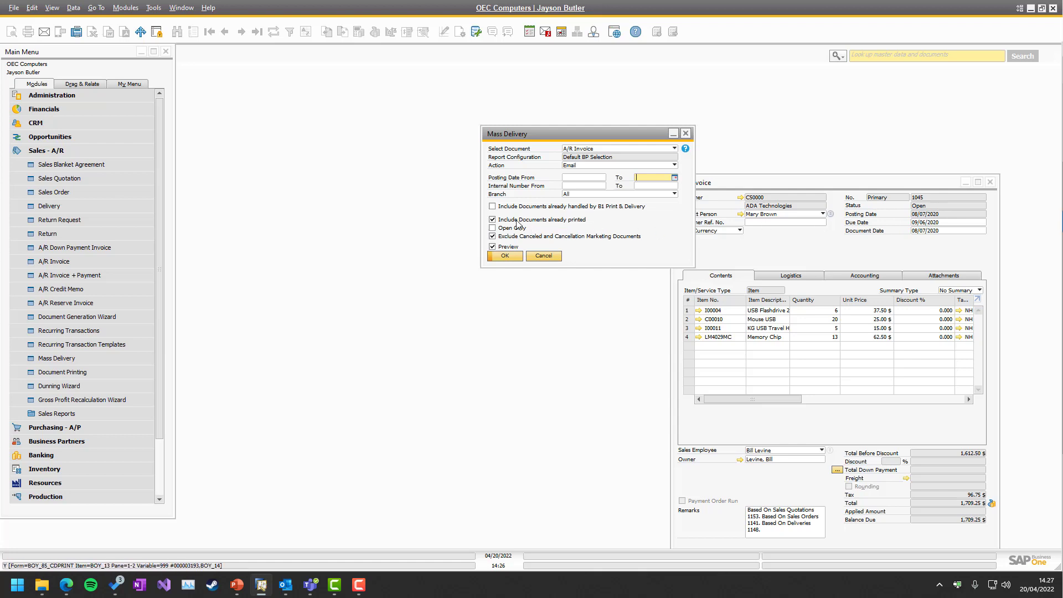
click(559, 220)
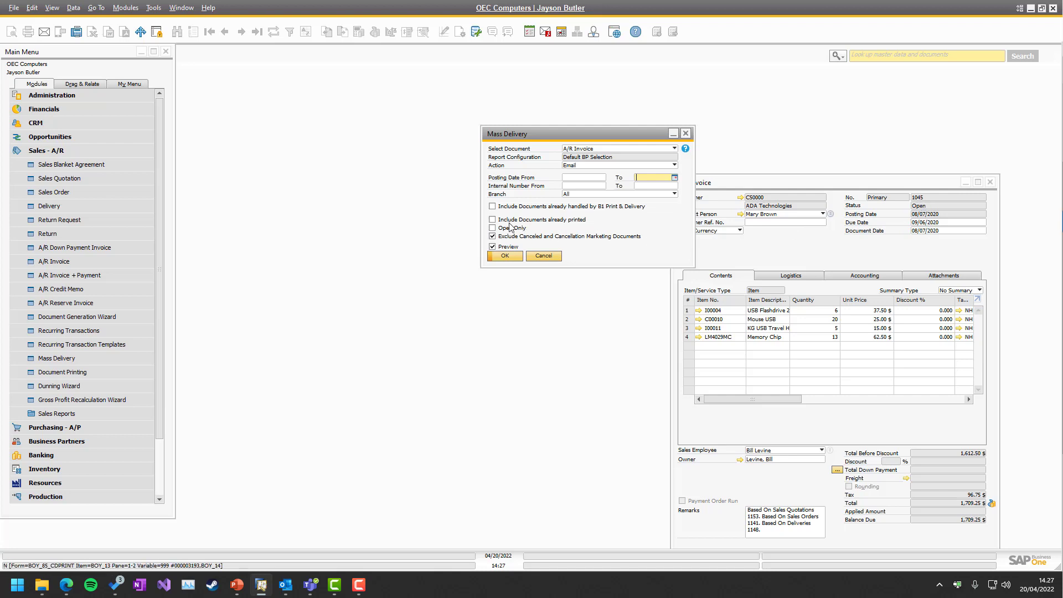
click(492, 228)
click(492, 228)
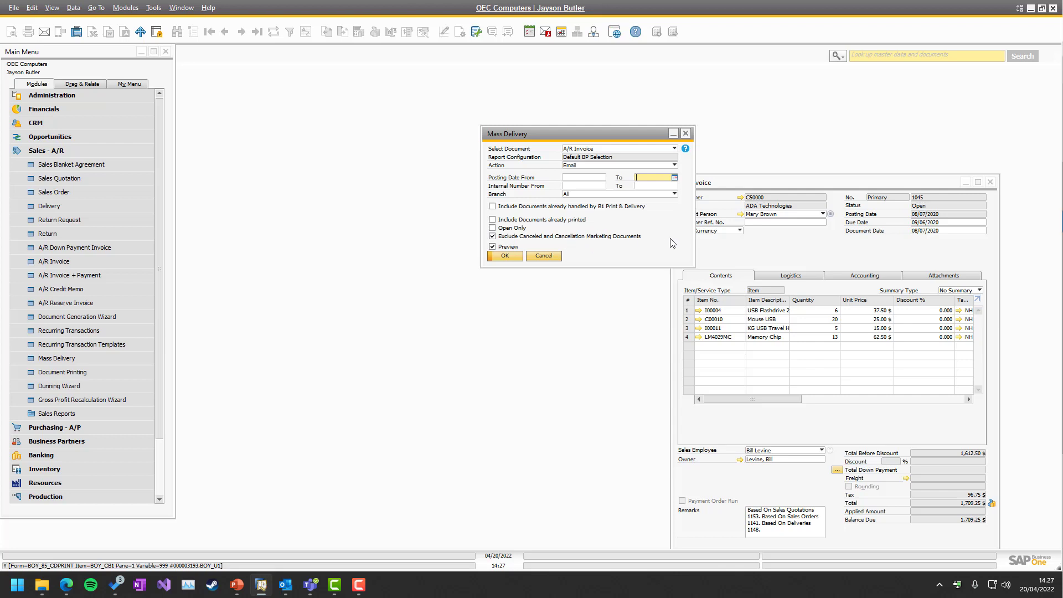
right_click(779, 242)
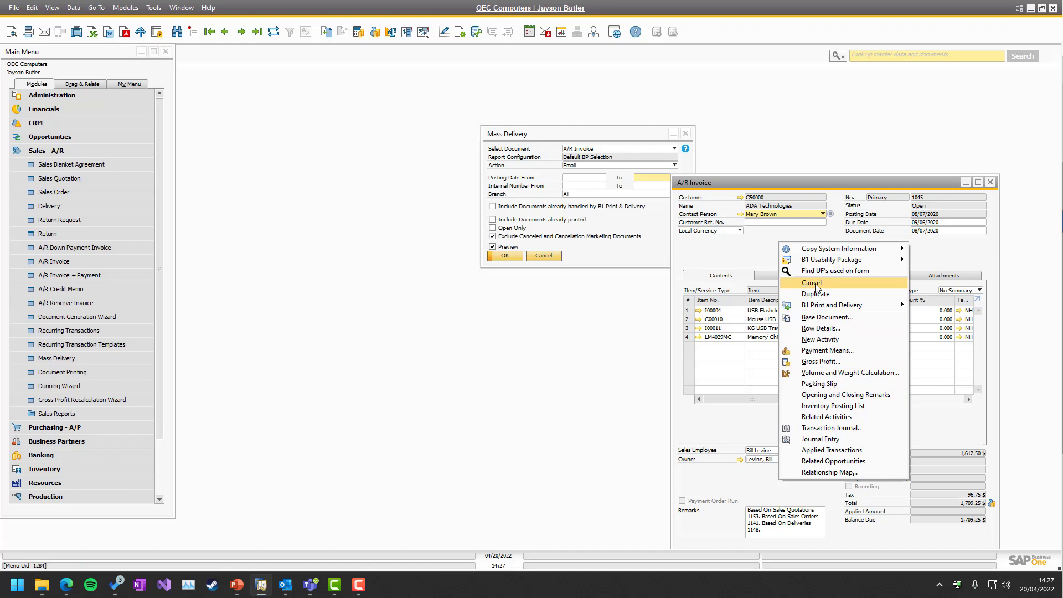
click(737, 262)
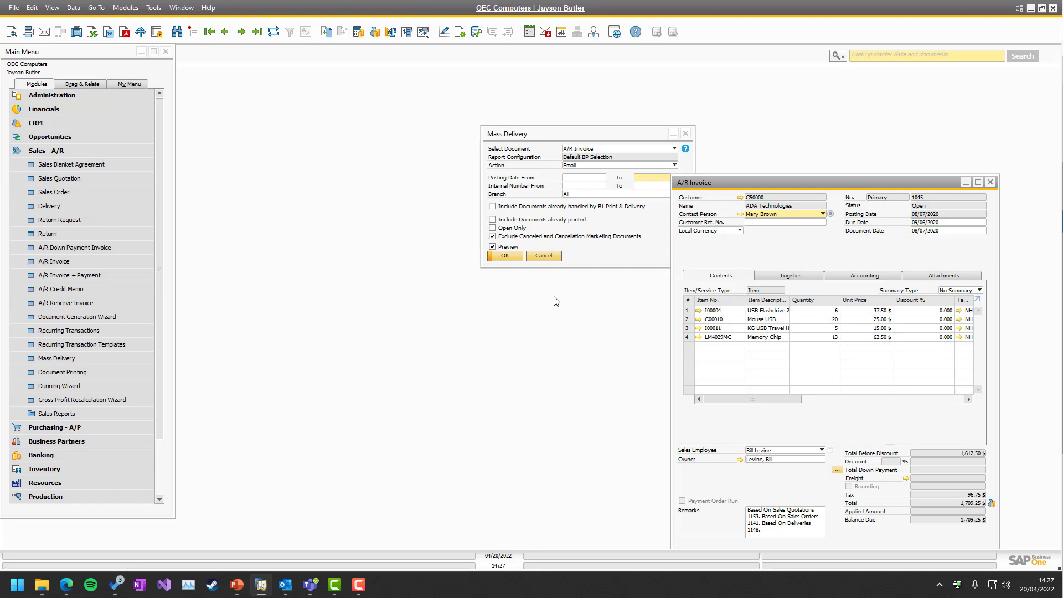
Step: Bring Mass Delivery to the front and re-tick the Preview checkbox
click(618, 260)
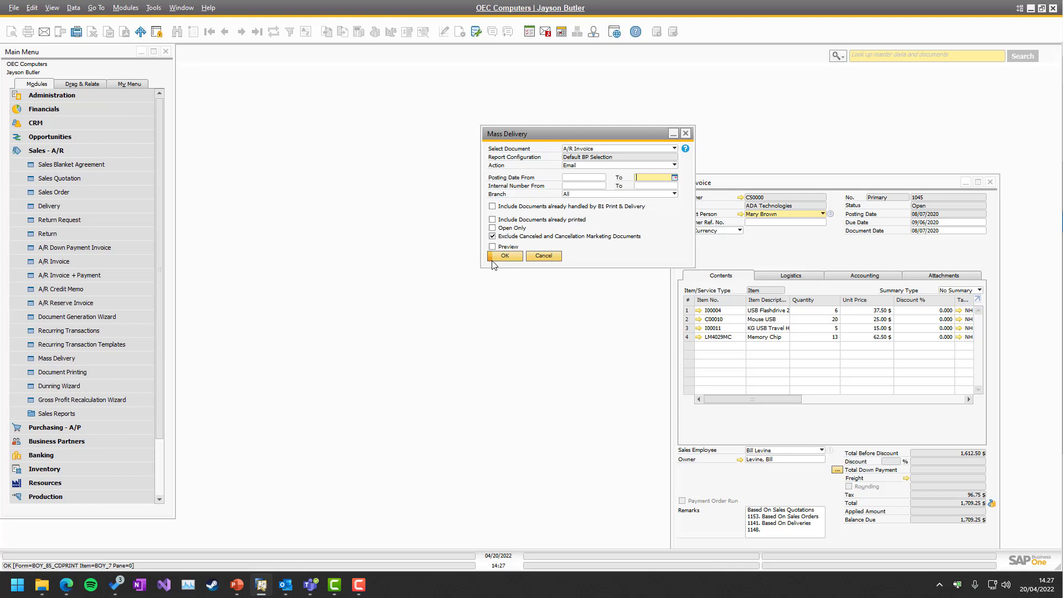
click(492, 246)
click(504, 255)
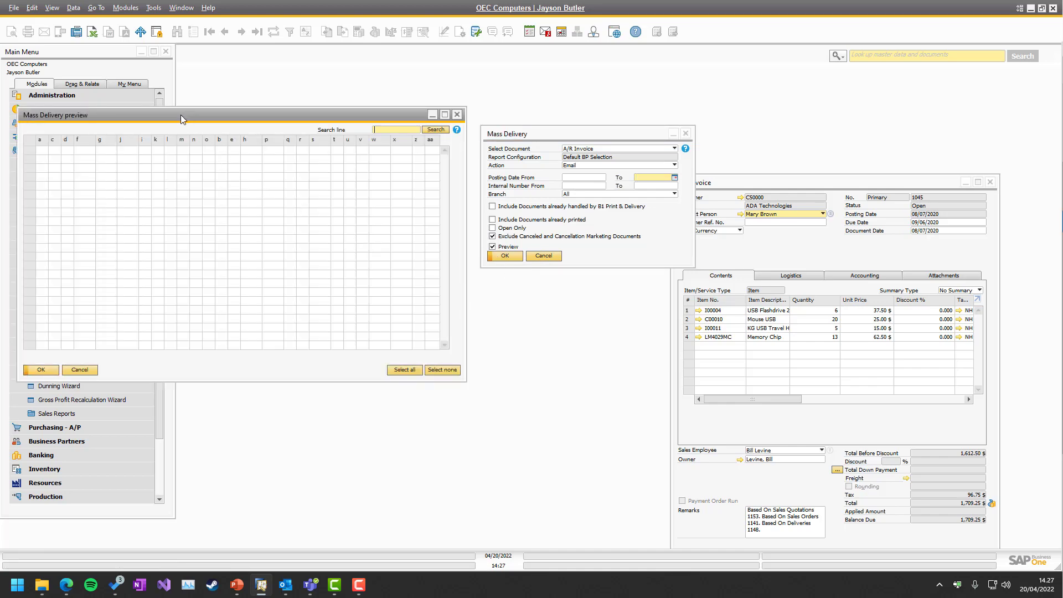
drag(179, 117, 710, 114)
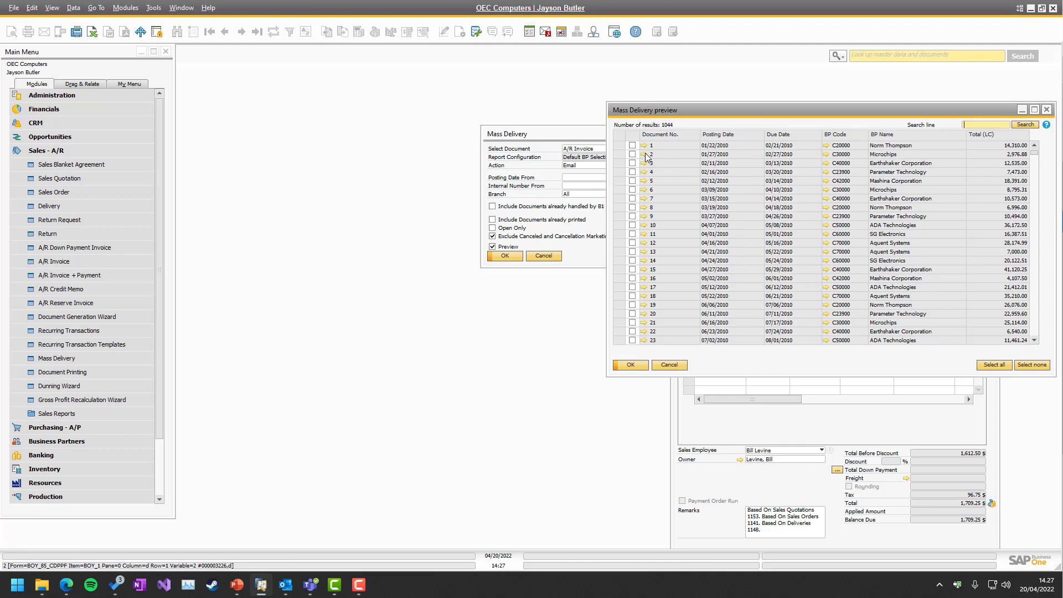
click(632, 145)
click(631, 163)
click(632, 180)
click(630, 365)
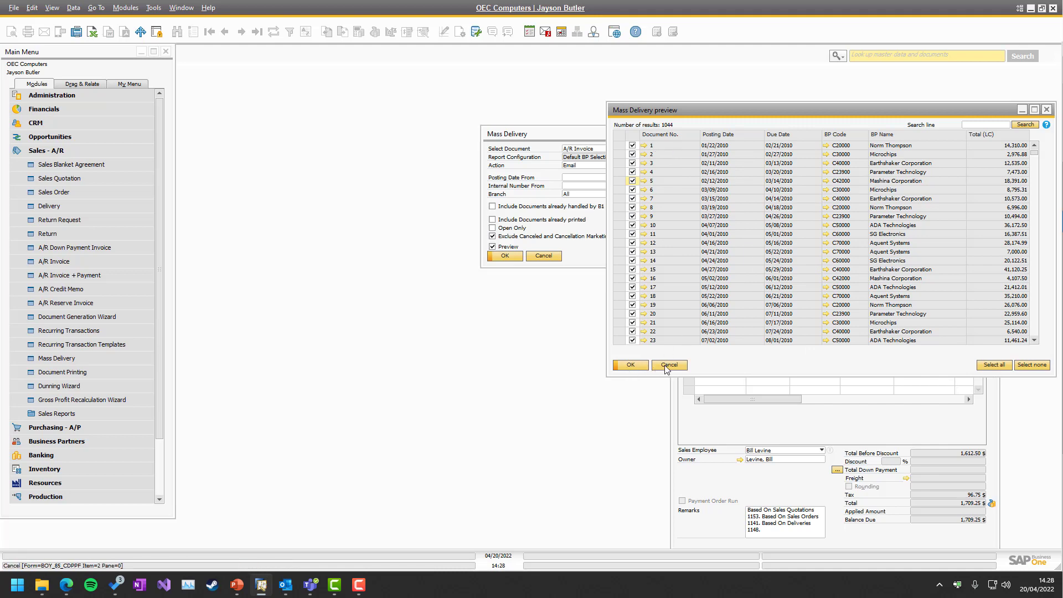
drag(589, 127, 484, 106)
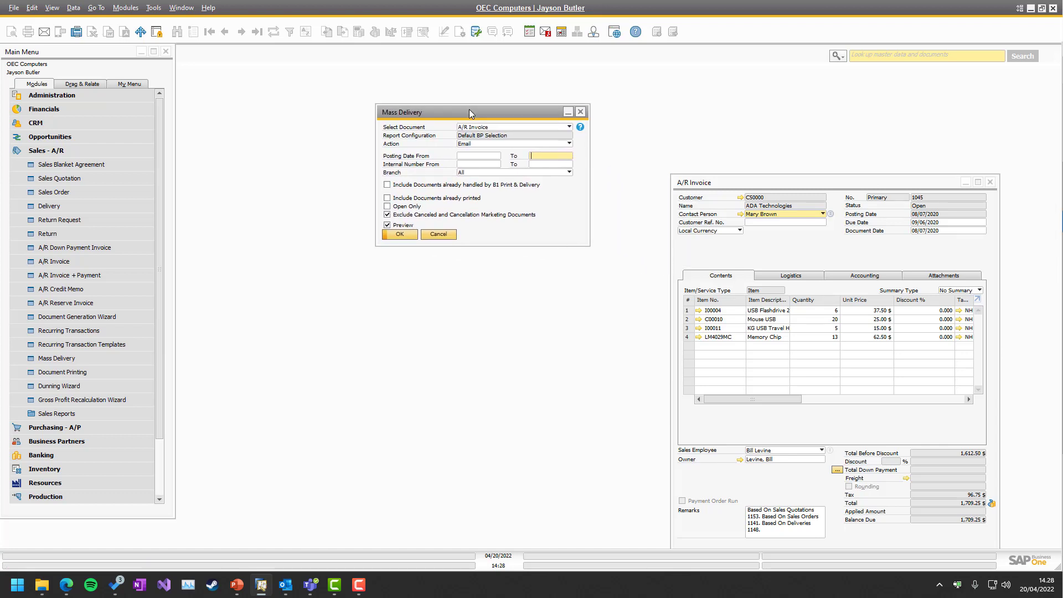
Step: Switch the document type through Pick List and Goods Issue to Issue for Production, dismissing the context menu
click(492, 127)
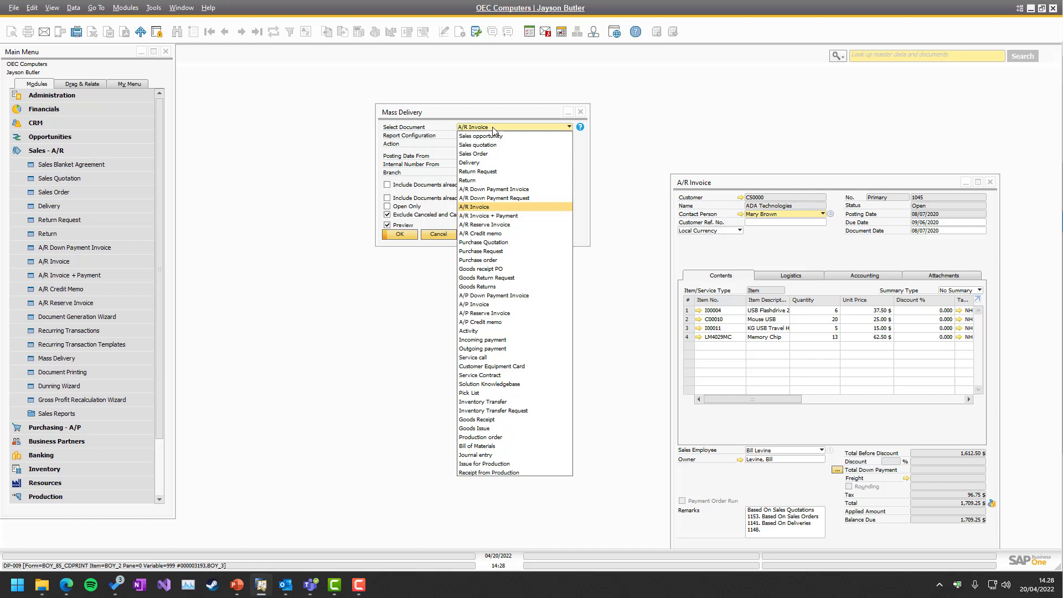
click(485, 393)
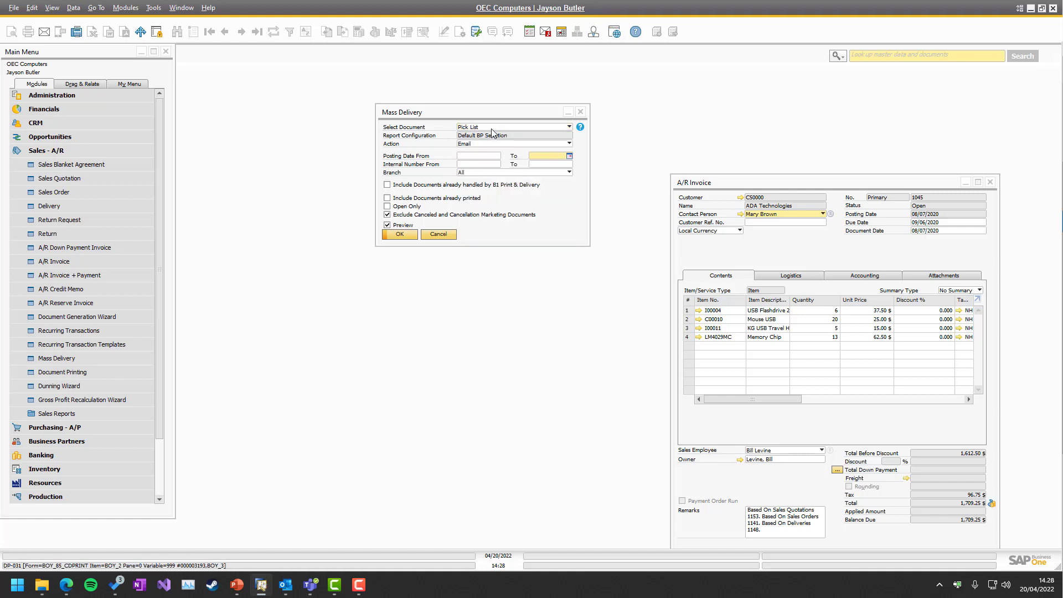
click(494, 128)
click(487, 429)
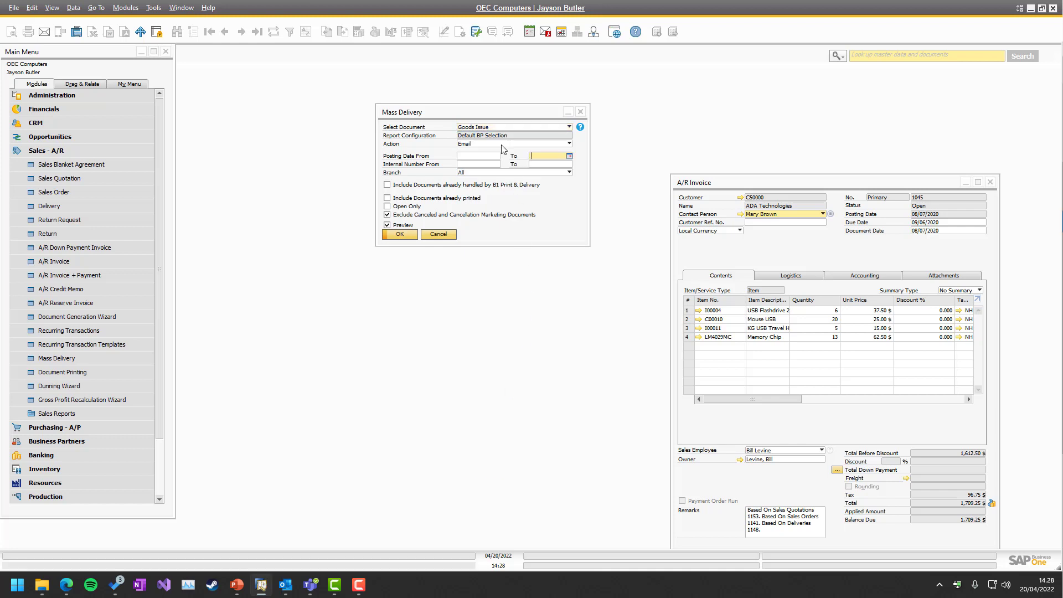
click(486, 131)
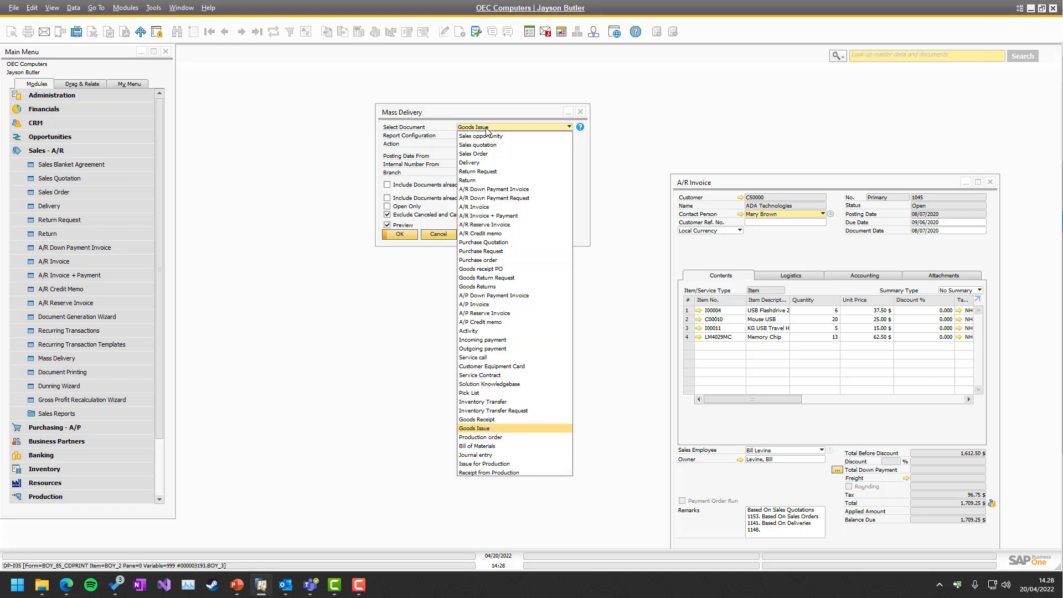
click(484, 455)
key(Tab)
key(Tab)
key(Tab)
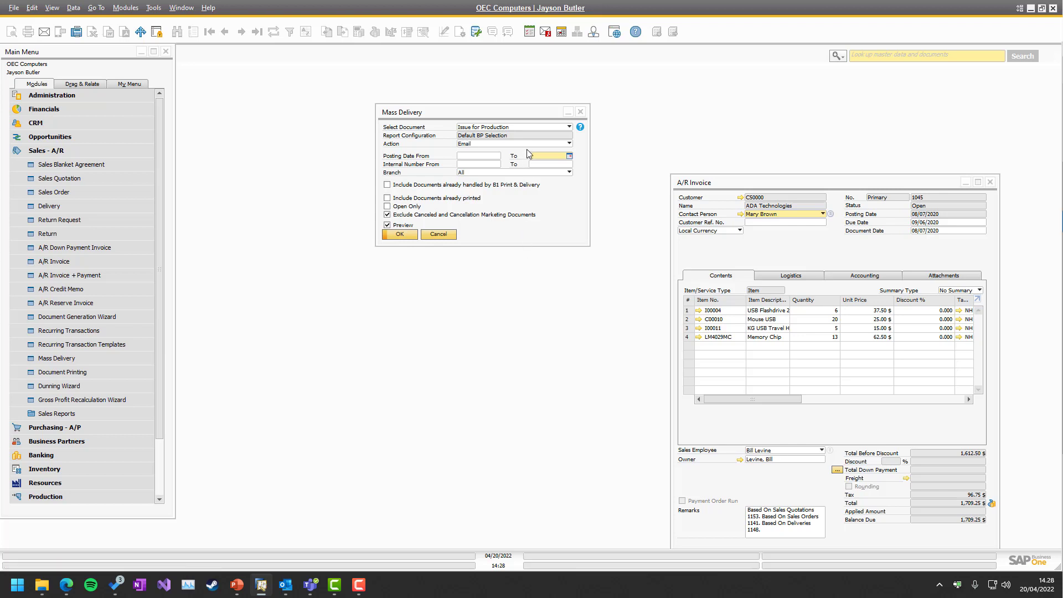
right_click(504, 235)
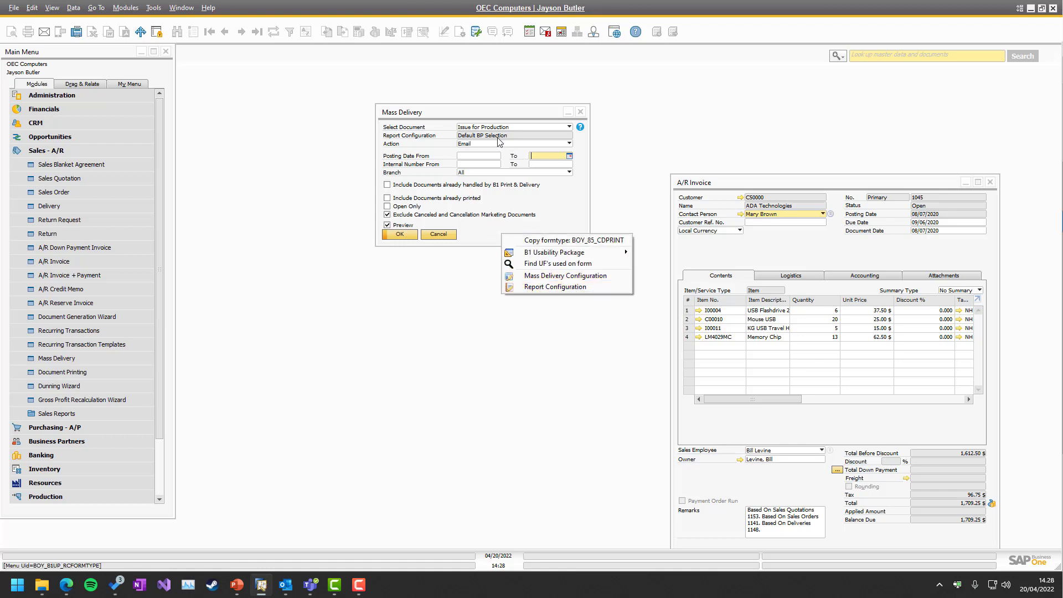
click(578, 194)
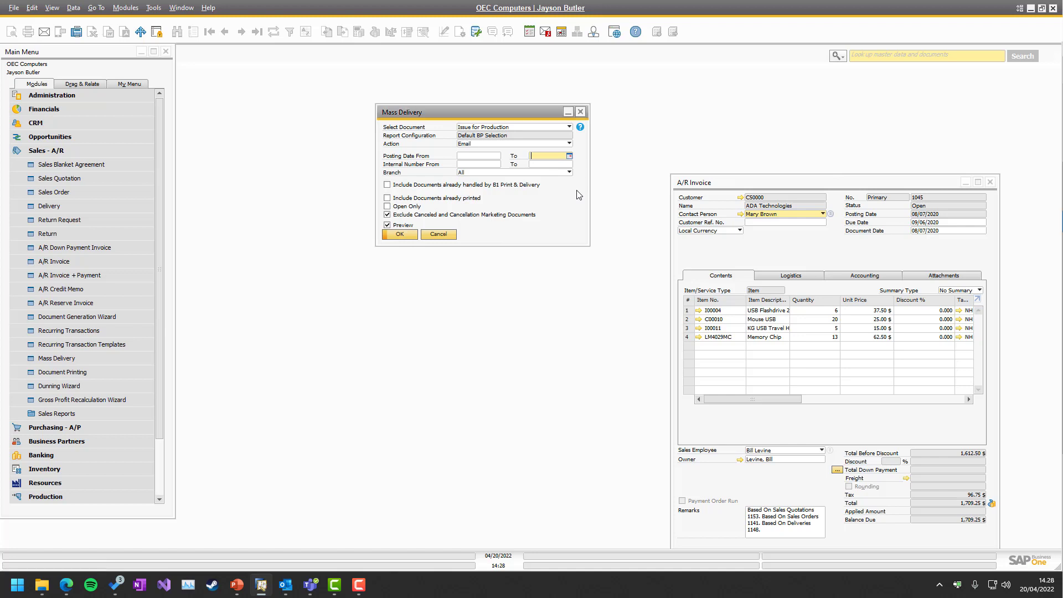